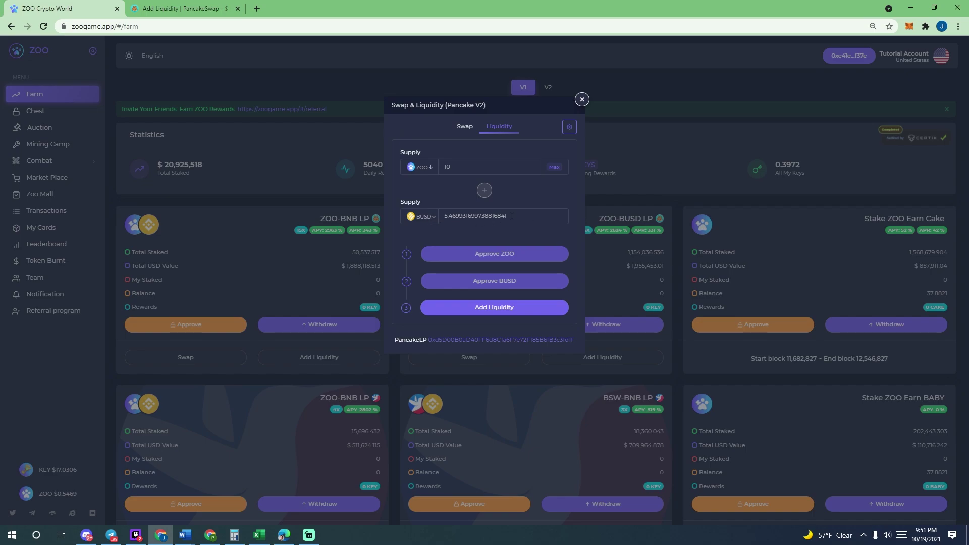
Supply 10 ZOO and the matching BUSD as Pancake V2 liquidity and approve the transaction in the wallet
left_click(494, 308)
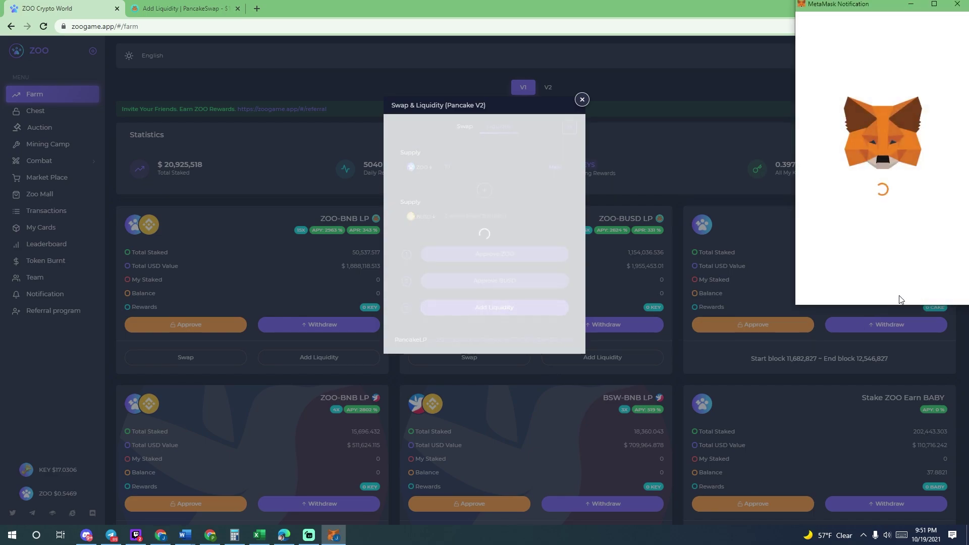
left_click(915, 285)
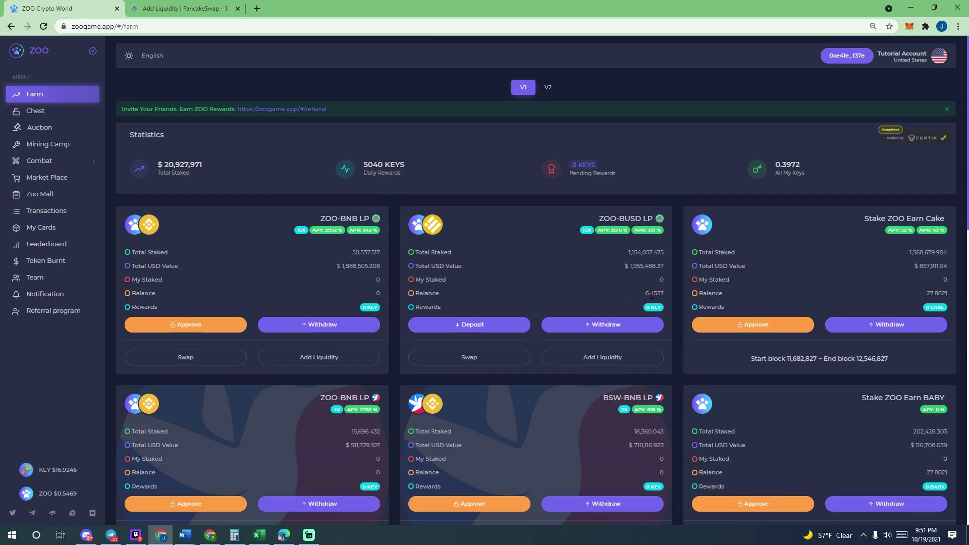
Deposit the full 6.4557 ZOO-BUSD LP balance into the V1 farm, approve it in the wallet and check the staked amount
left_click(480, 324)
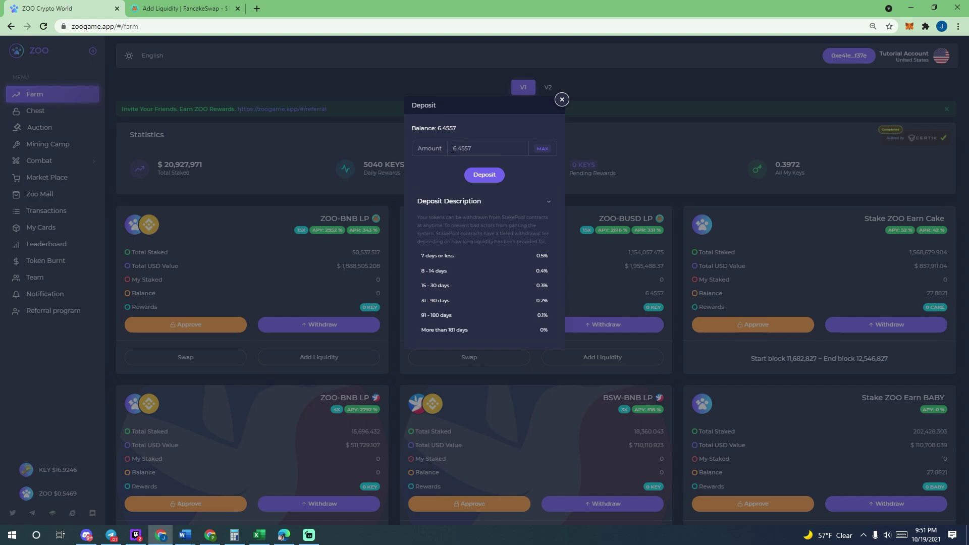
left_click(481, 174)
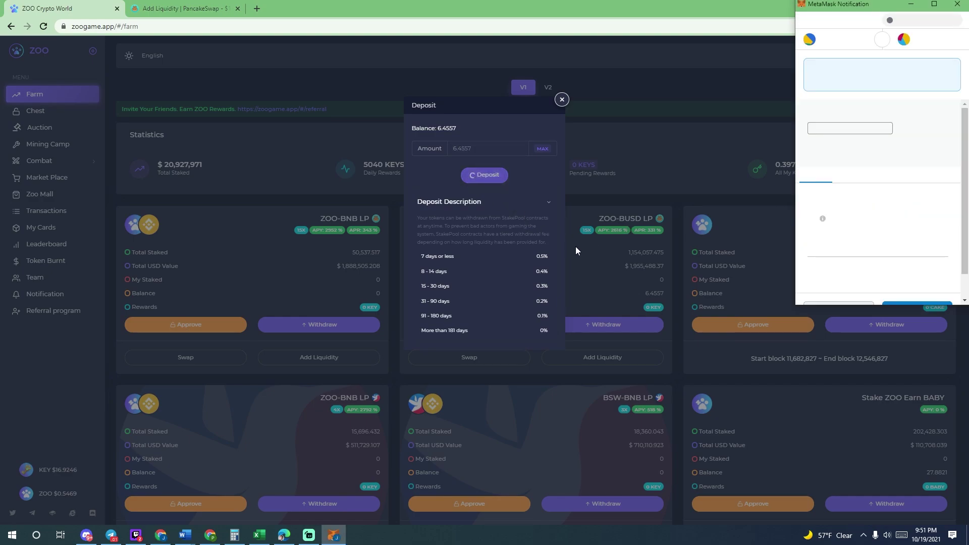
scroll(898, 227, "down", 1)
left_click(919, 283)
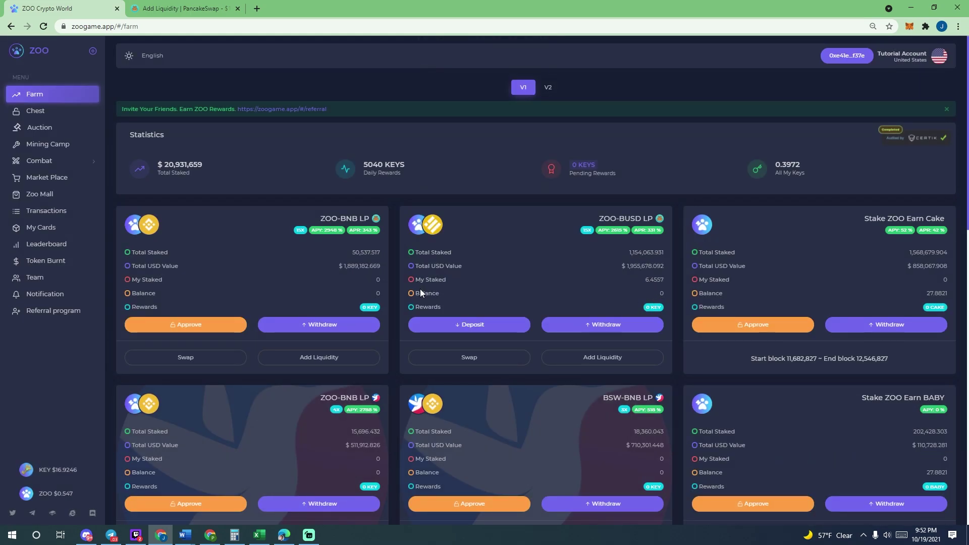
left_click_drag(640, 280, 665, 281)
Switch to PancakeSwap and supply 5 BUSD with the matching Zoo as liquidity, approving the transaction in the wallet
left_click(200, 7)
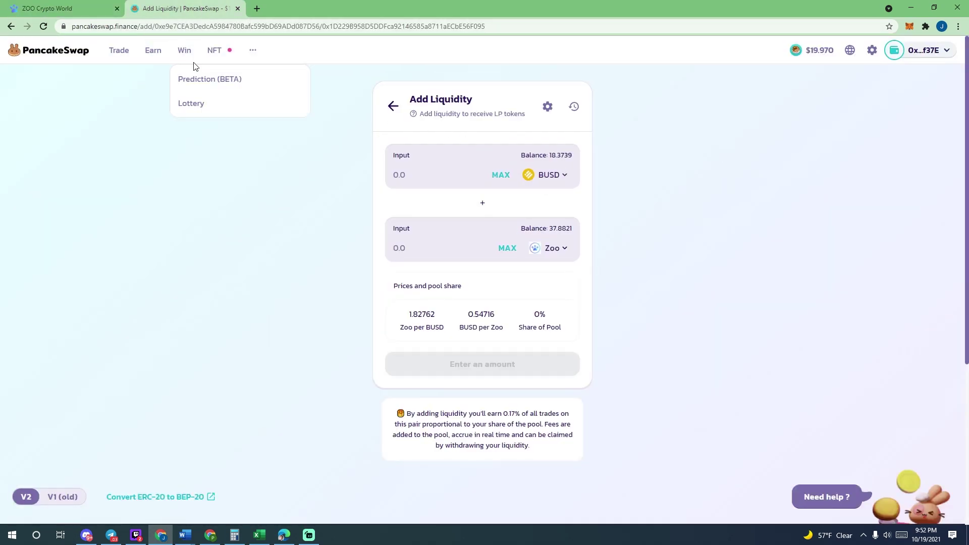
mouse_move(122, 57)
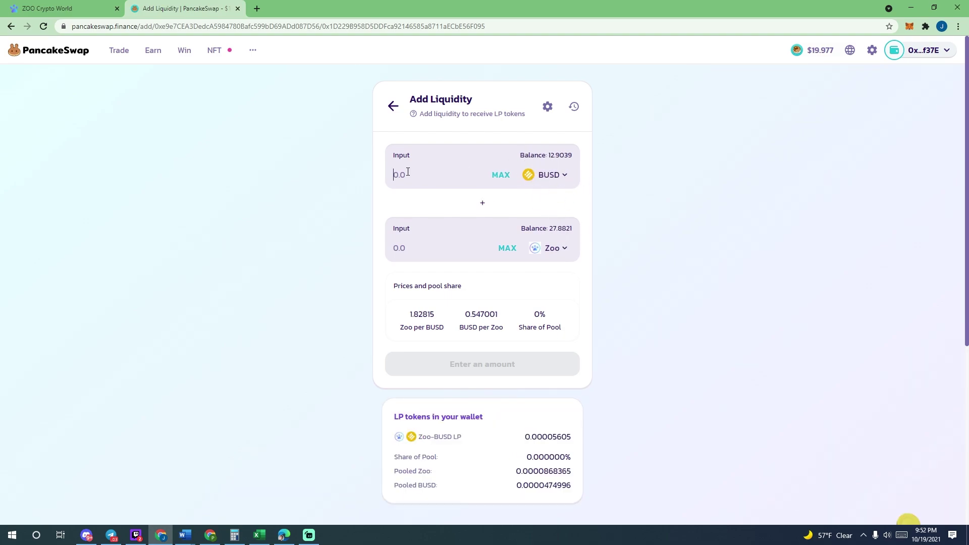
type("5")
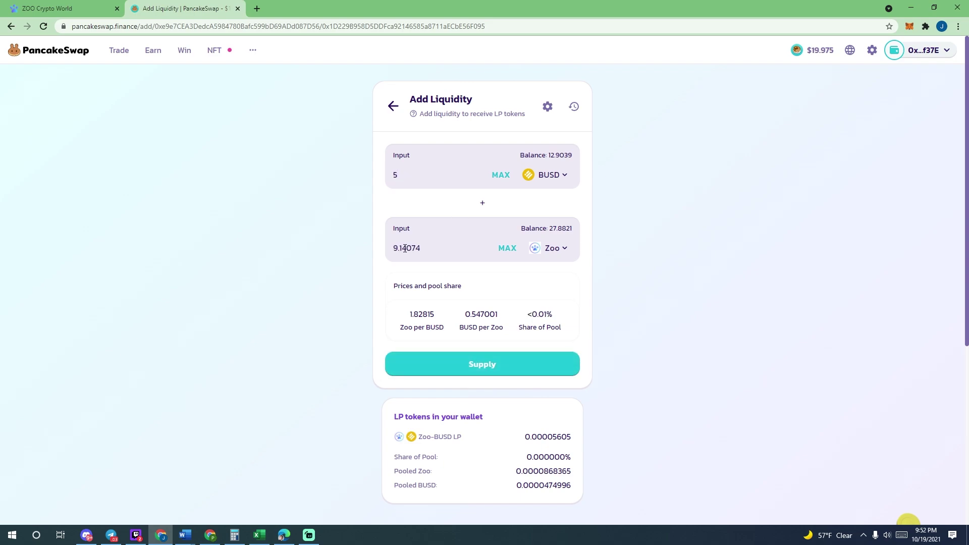
left_click(480, 365)
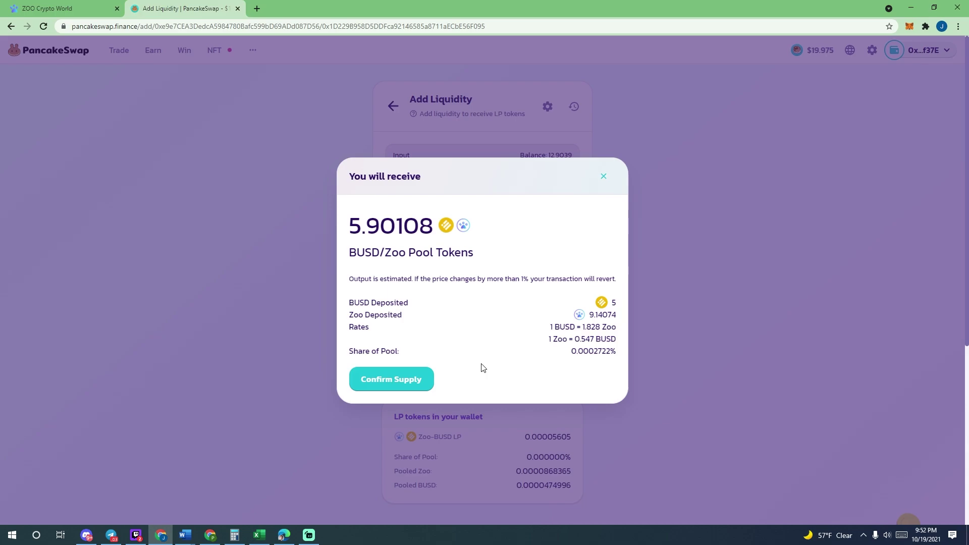
left_click(417, 378)
scroll(916, 271, "down", 2)
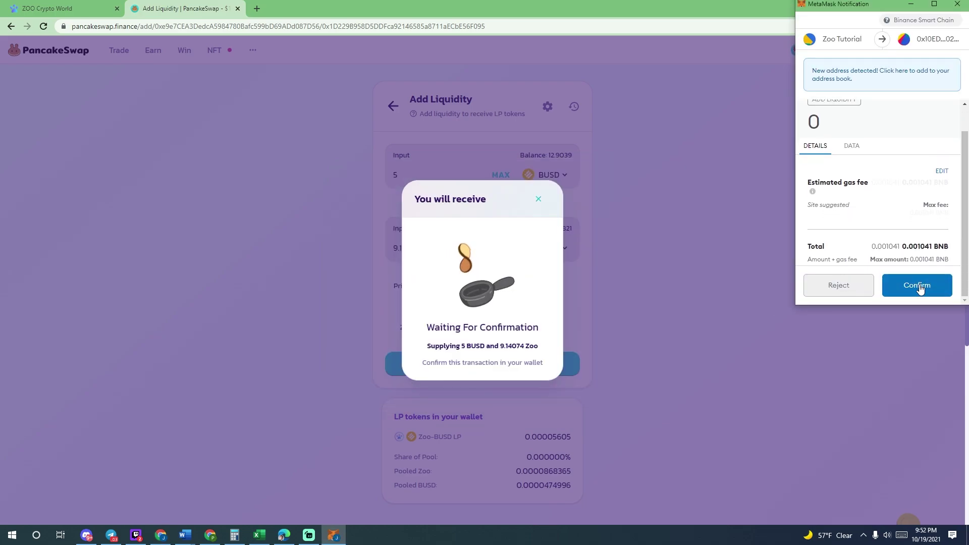
left_click(917, 283)
left_click(481, 375)
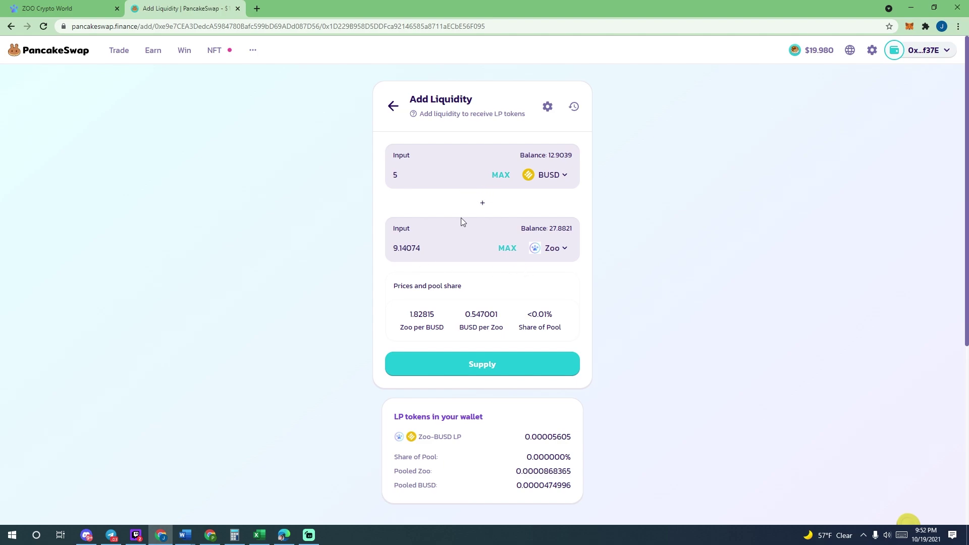
Return to the ZOO farm, withdraw the maximum 6.4557 staked ZOO-BUSD LP from V1 and approve it in the wallet
left_click(56, 12)
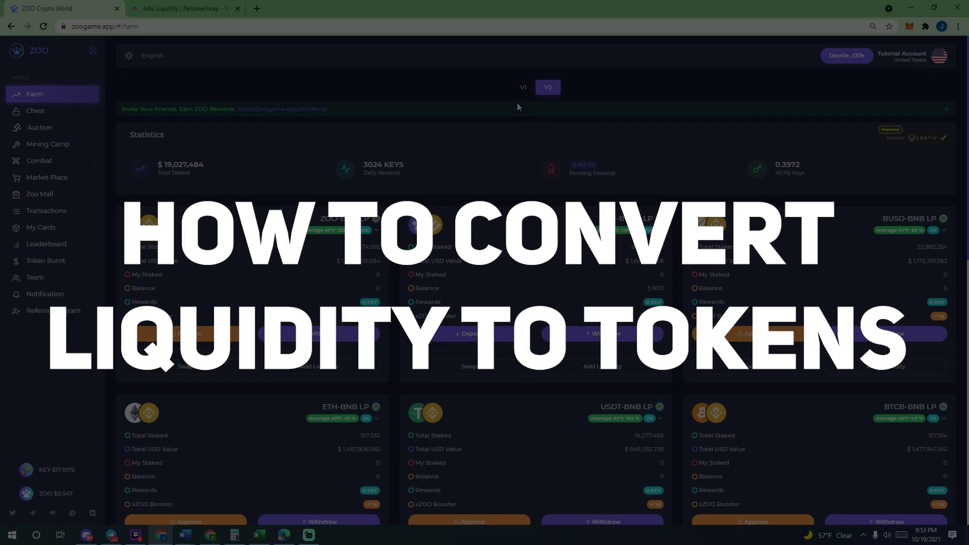
left_click(523, 87)
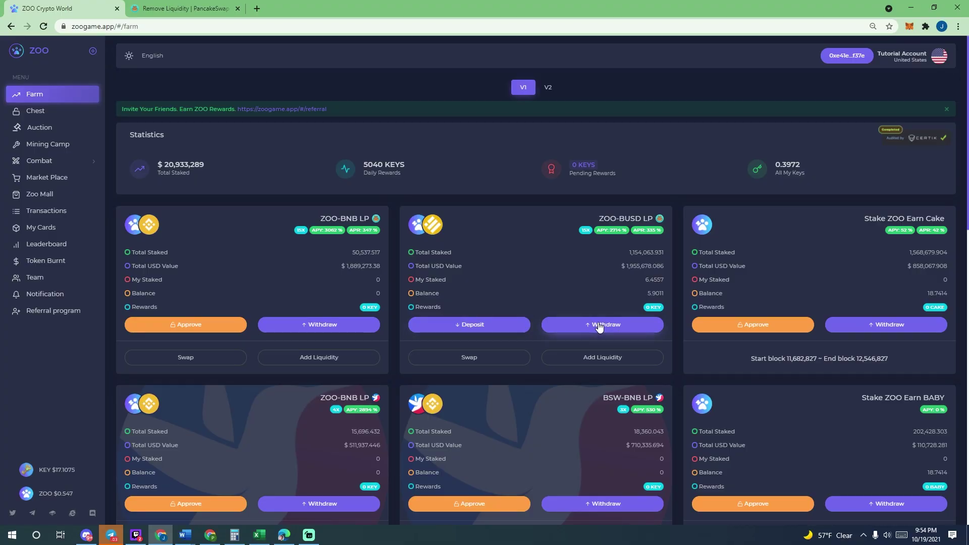
left_click(600, 325)
left_click(543, 135)
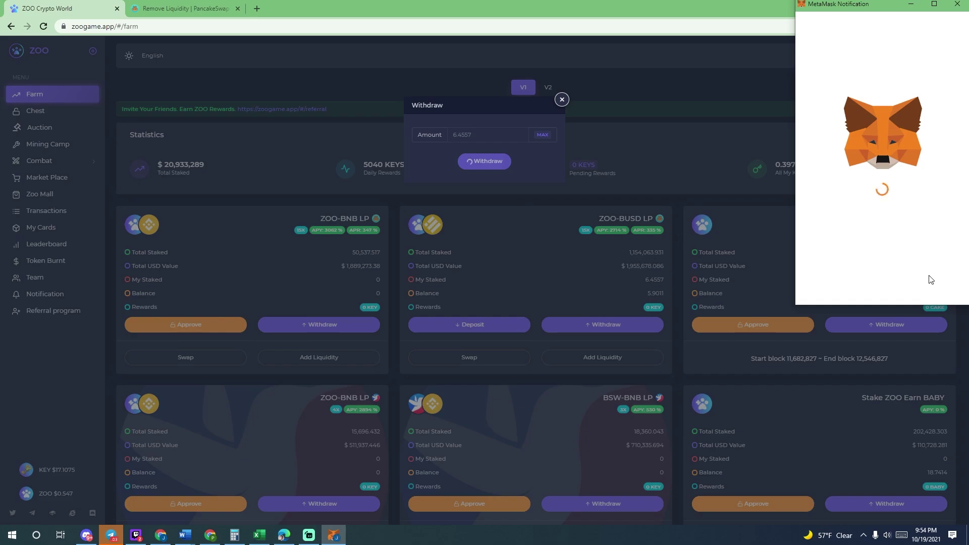
scroll(934, 294, "down", 1)
left_click(933, 293)
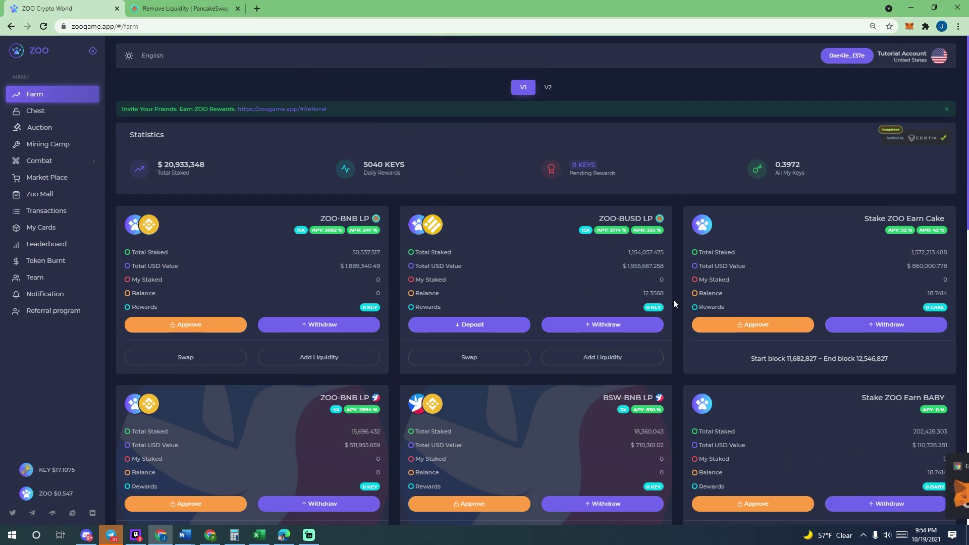
double_click(662, 294)
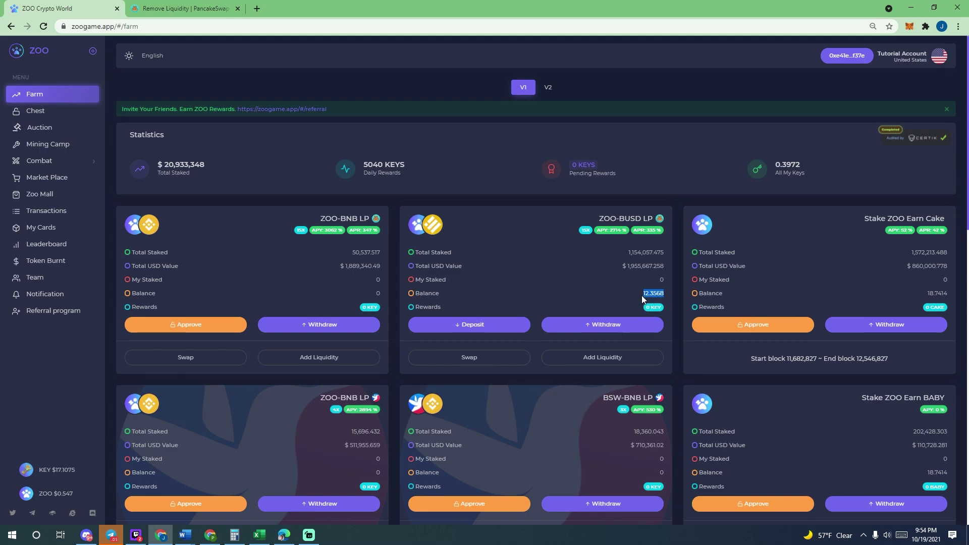
Switch to PancakeSwap, open liquidity removal for the Zoo/BUSD pool and set the amount to 100%
left_click(184, 8)
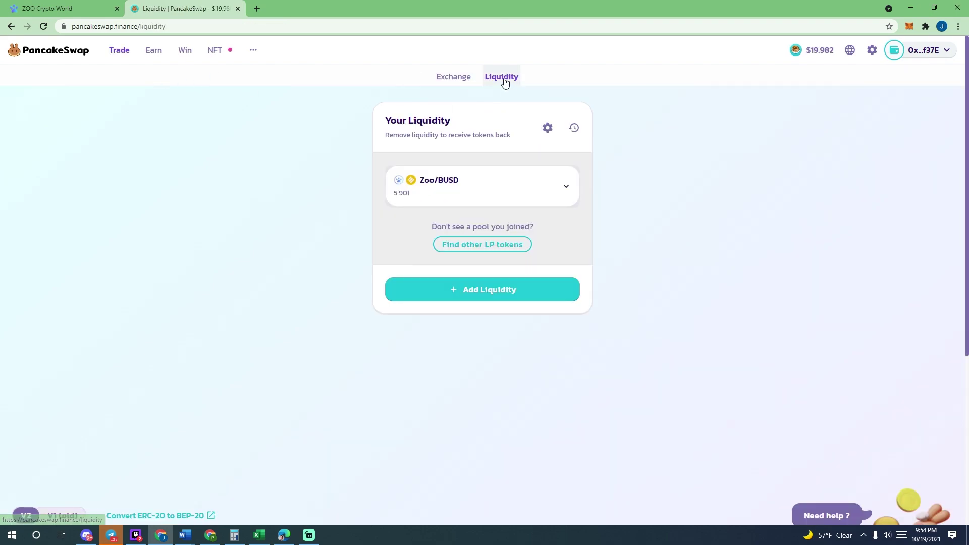
left_click(449, 187)
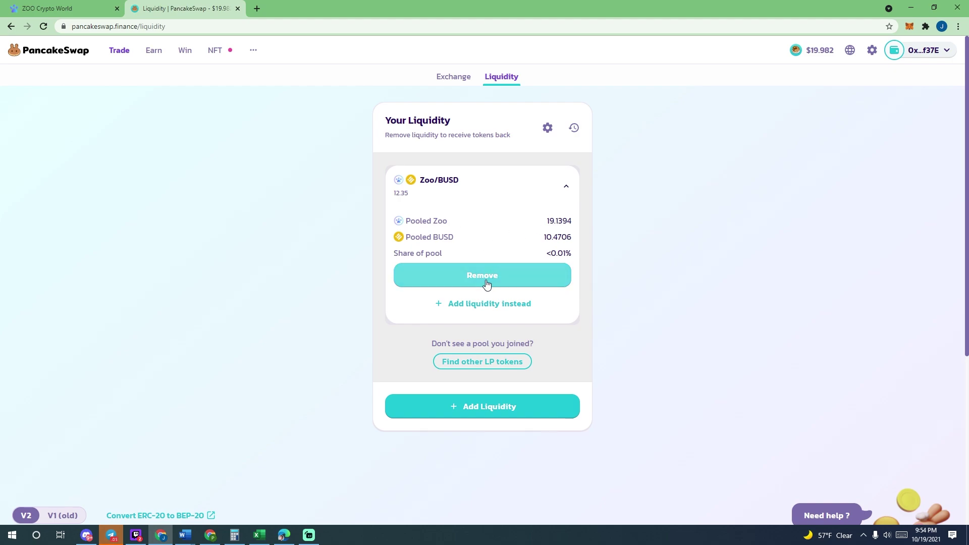
left_click_drag(566, 236, 418, 240)
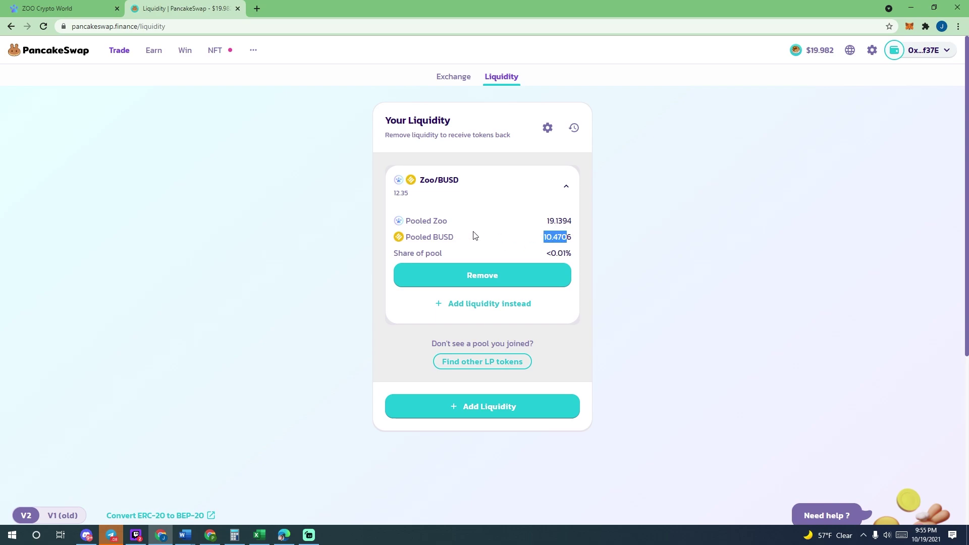
left_click(481, 284)
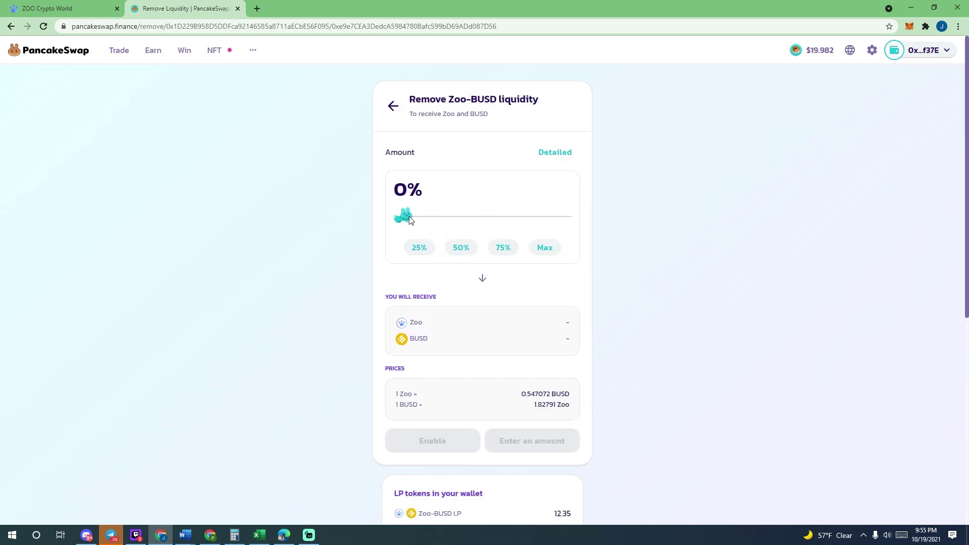
left_click_drag(406, 217, 640, 217)
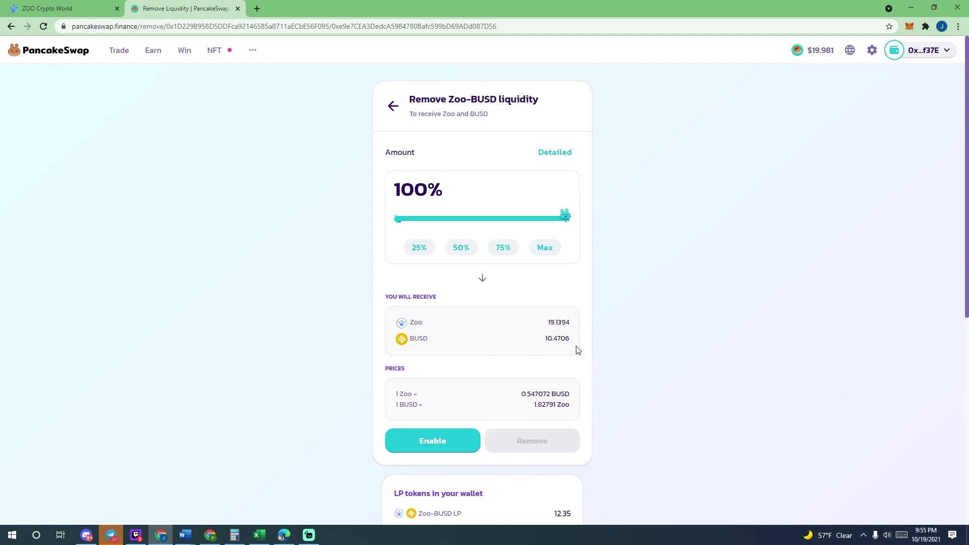
Go back to the ZOO farm, show the V2 pools and reload the page to update the ZOO-BUSD LP balance
left_click(65, 8)
left_click(590, 288)
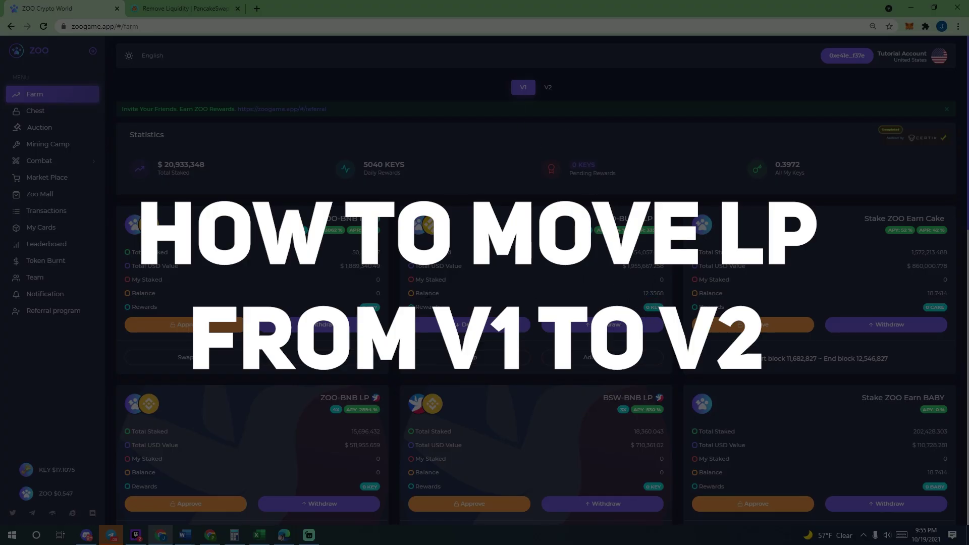
left_click_drag(424, 293, 681, 278)
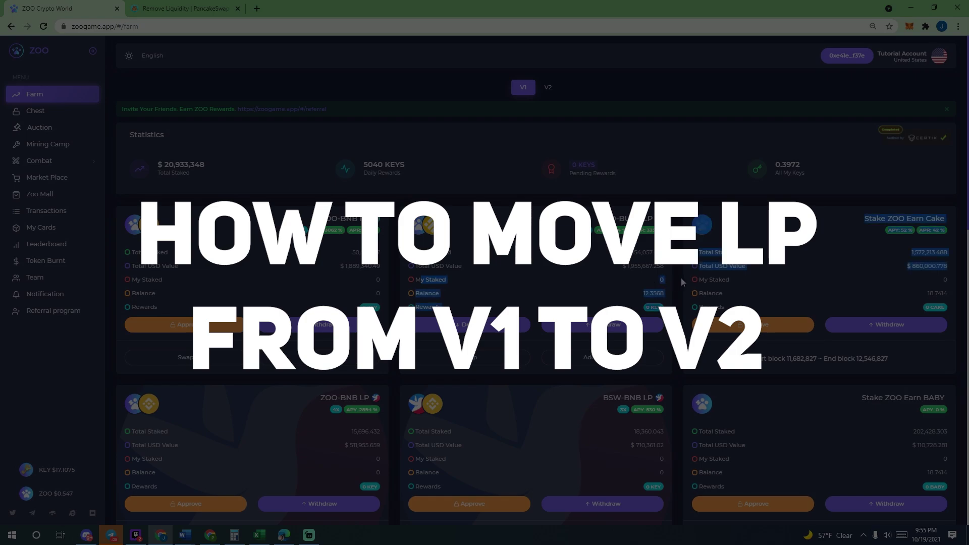
left_click(514, 292)
left_click(548, 86)
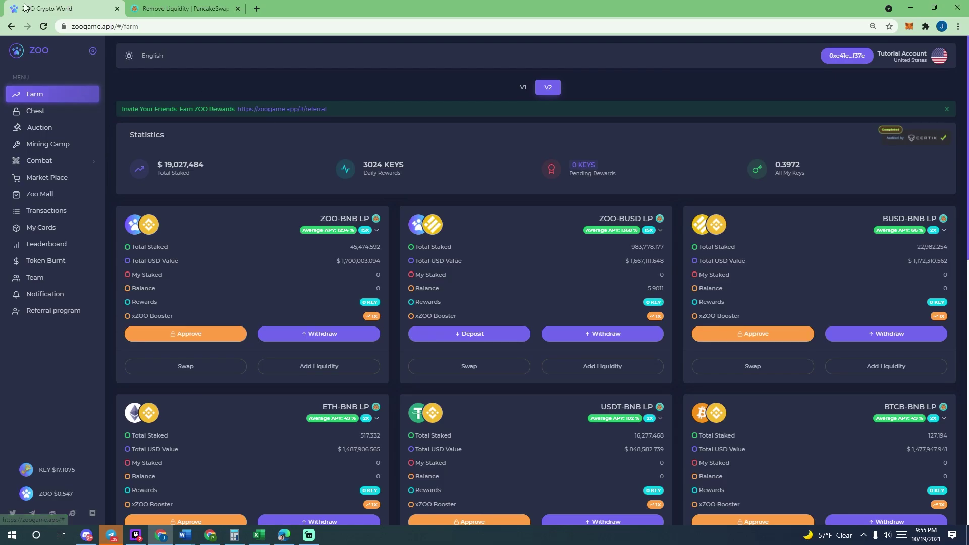
left_click(45, 27)
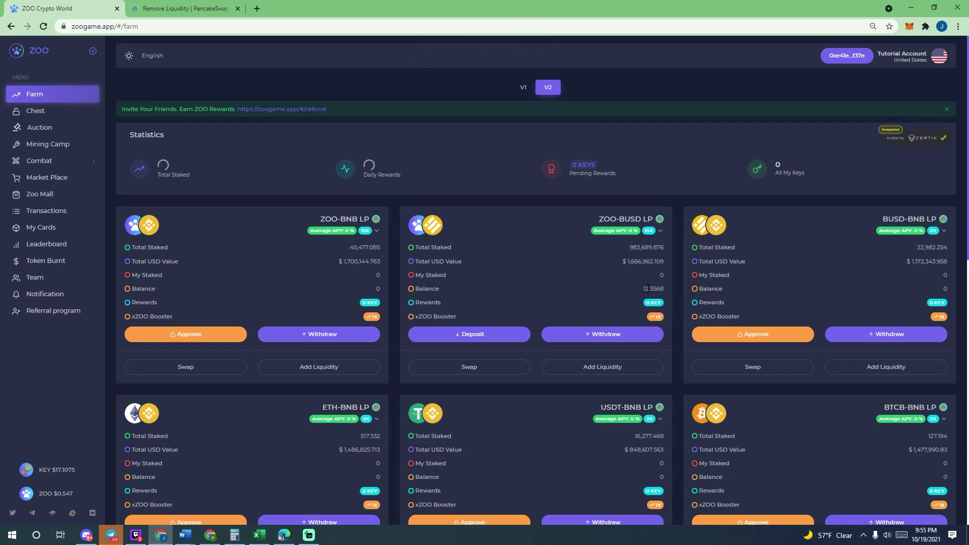
left_click_drag(643, 288, 660, 289)
left_click(657, 291)
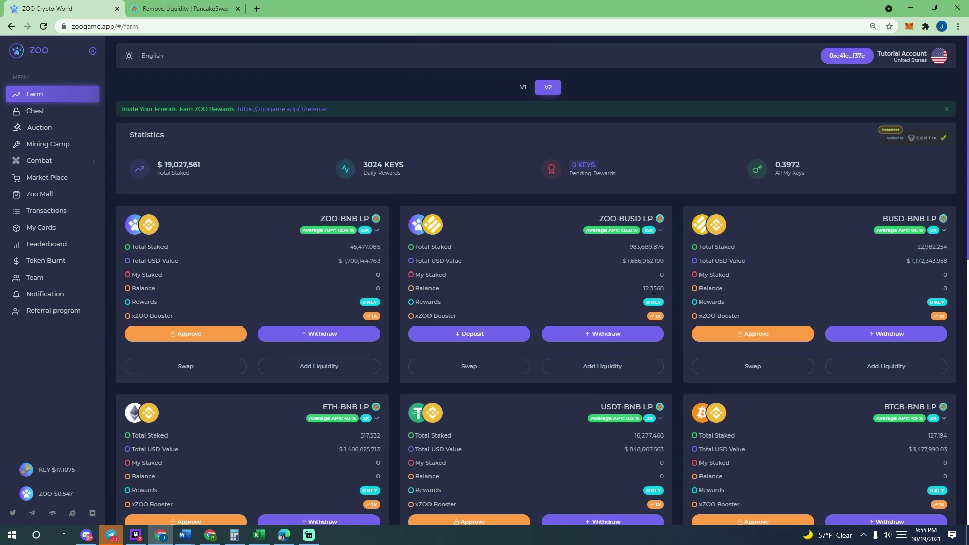
Deposit the maximum 12.3568 ZOO-BUSD LP into the V2 farm and approve the transaction in the wallet
left_click(490, 337)
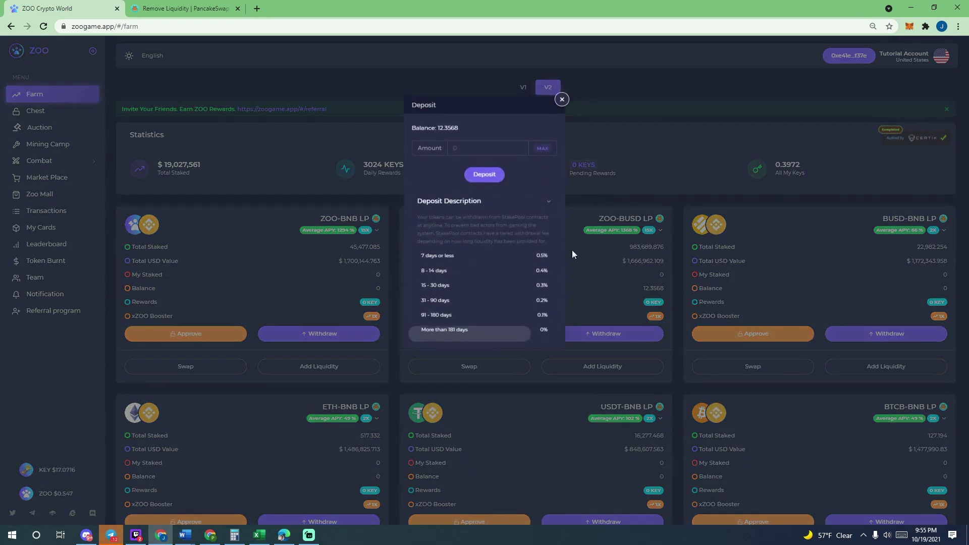
left_click(542, 149)
left_click(478, 176)
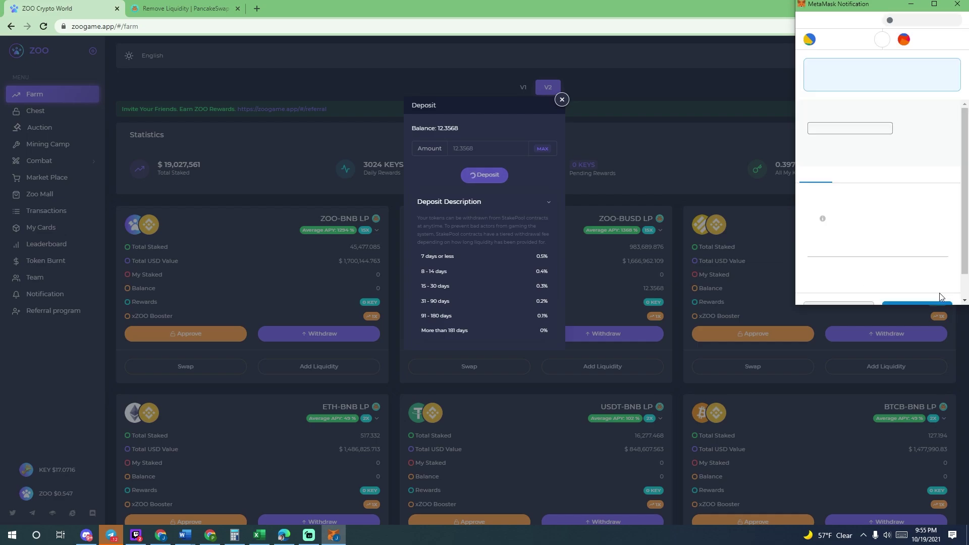
left_click(929, 286)
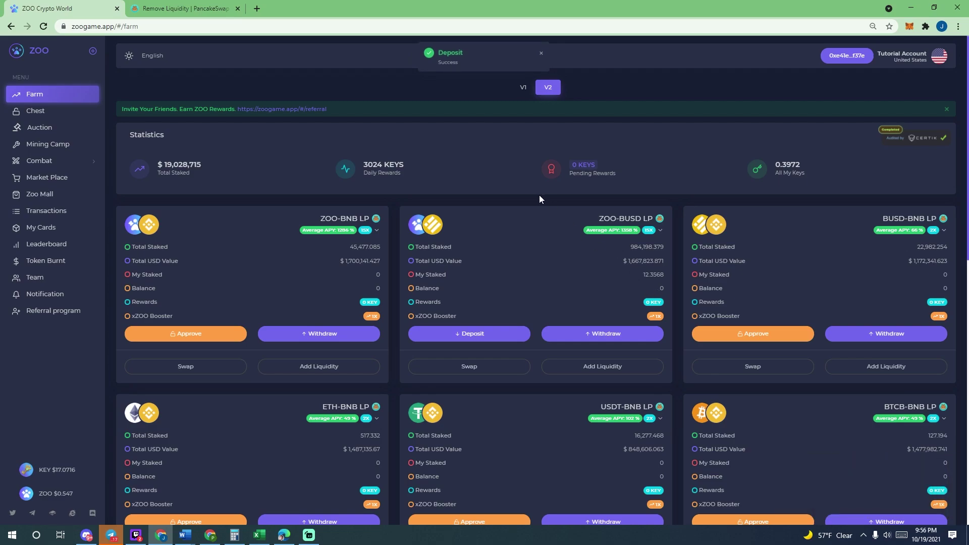
Expand the APY details of the V2 ZOO-BUSD LP pool and examine its rates and xZOO Booster entry
left_click(660, 230)
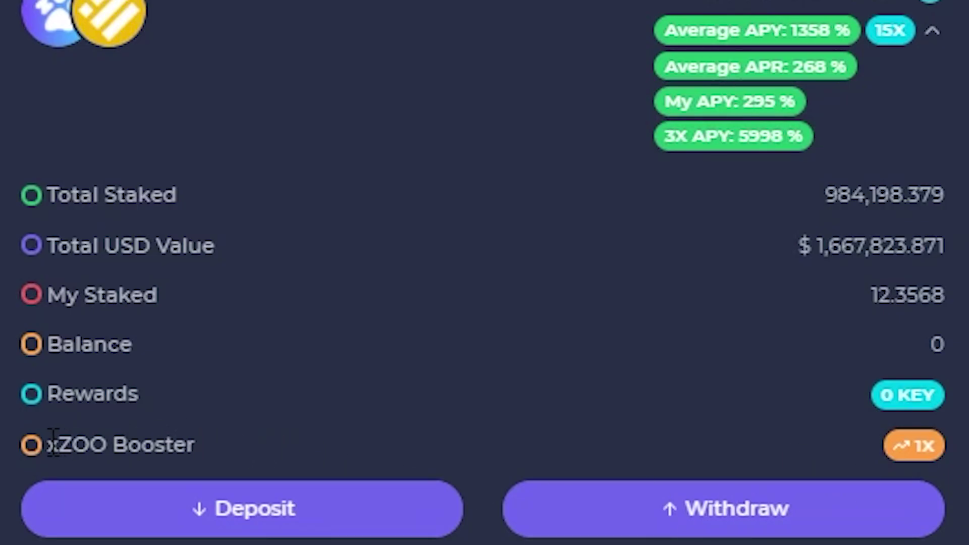
left_click_drag(47, 443, 205, 454)
left_click(257, 444)
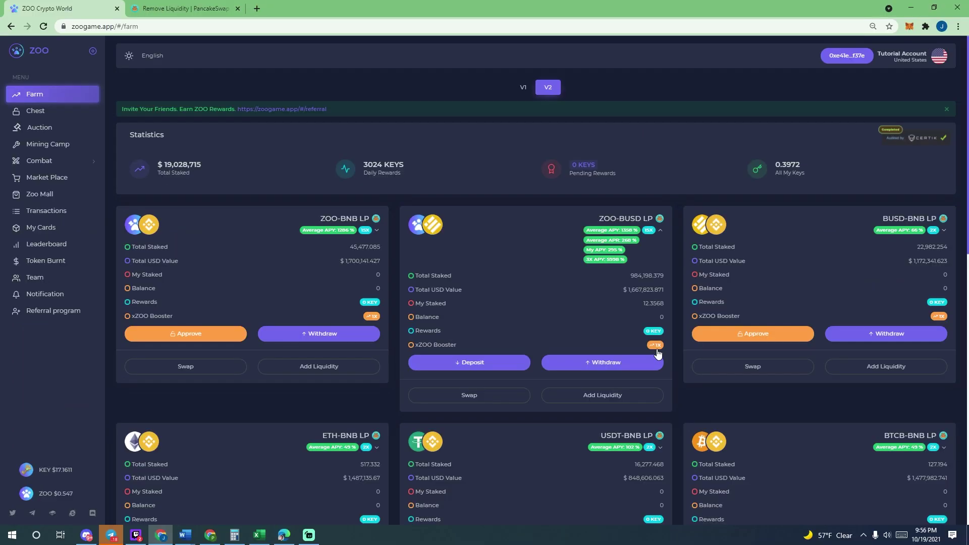
Open the ZOO-BUSD pool's xZOO Booster, set the booster to 3X and examine the required xZOO and ZOO amounts
left_click(913, 445)
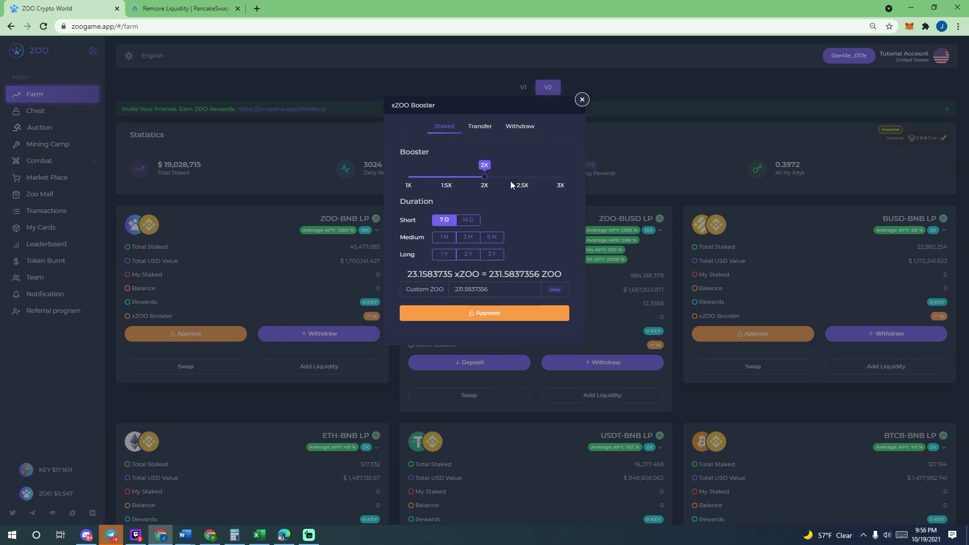
left_click_drag(486, 180, 560, 179)
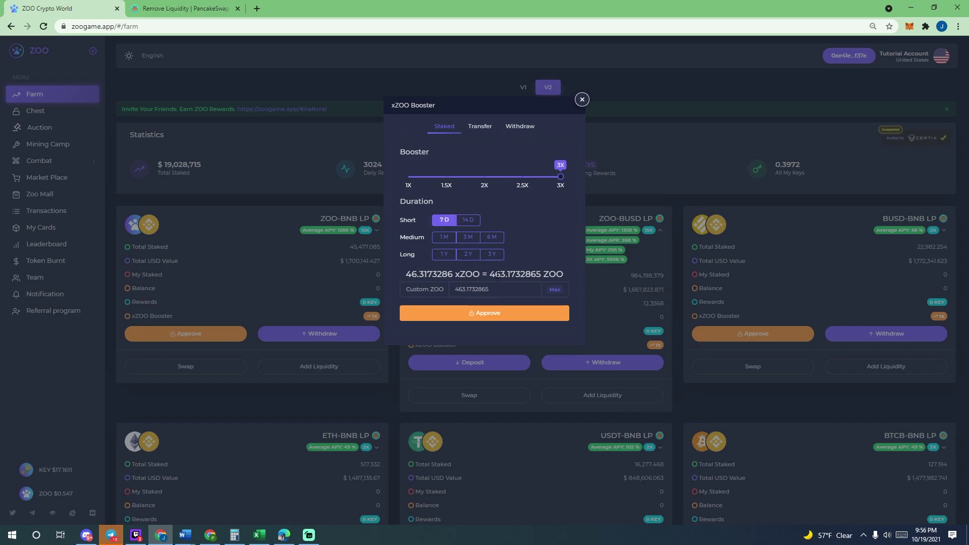
left_click_drag(488, 274, 548, 274)
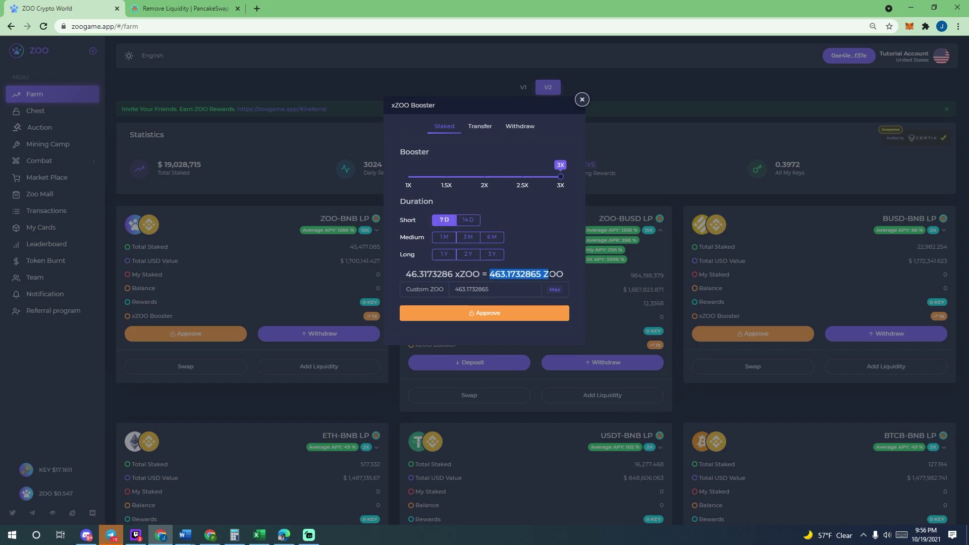
left_click(508, 274)
left_click_drag(406, 274, 425, 275)
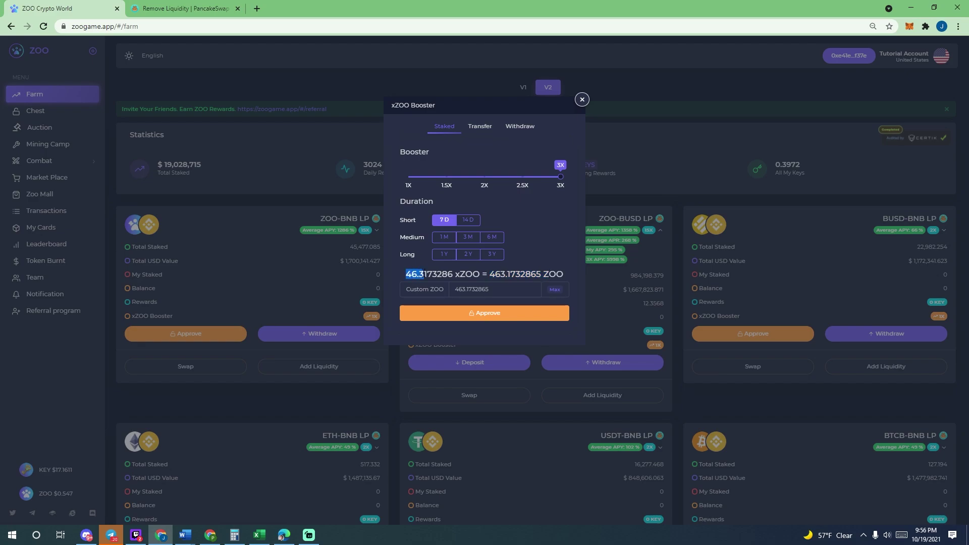
Choose the 3-year duration for the 3X booster and examine the required xZOO and ZOO amounts
left_click(426, 275)
left_click(491, 255)
mouse_move(559, 176)
left_mouse_down()
mouse_move(539, 176)
mouse_move(558, 177)
left_mouse_up()
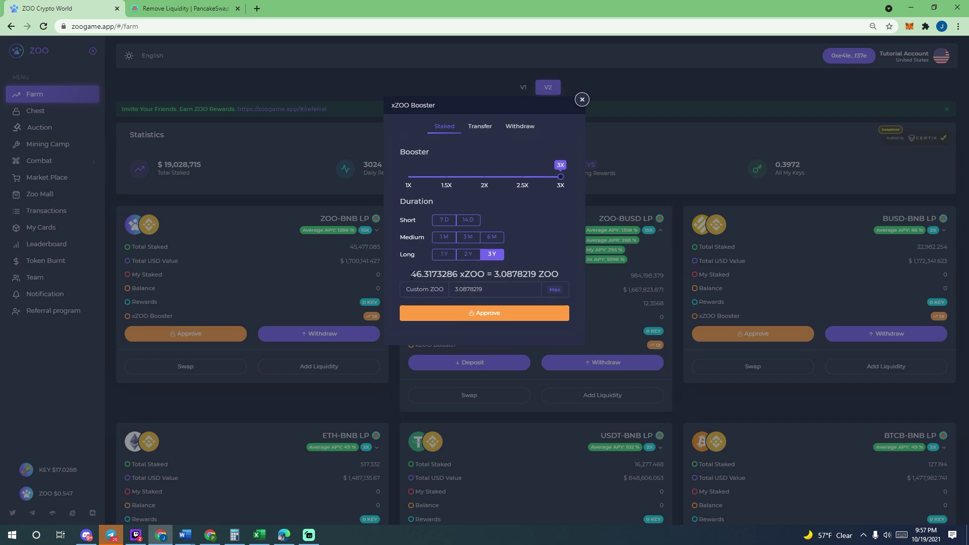
left_click_drag(411, 275, 433, 274)
left_click(422, 281)
left_click(442, 277)
Approve the use of ZOO for the xZOO Booster and confirm the approval transaction in the wallet
left_click(493, 314)
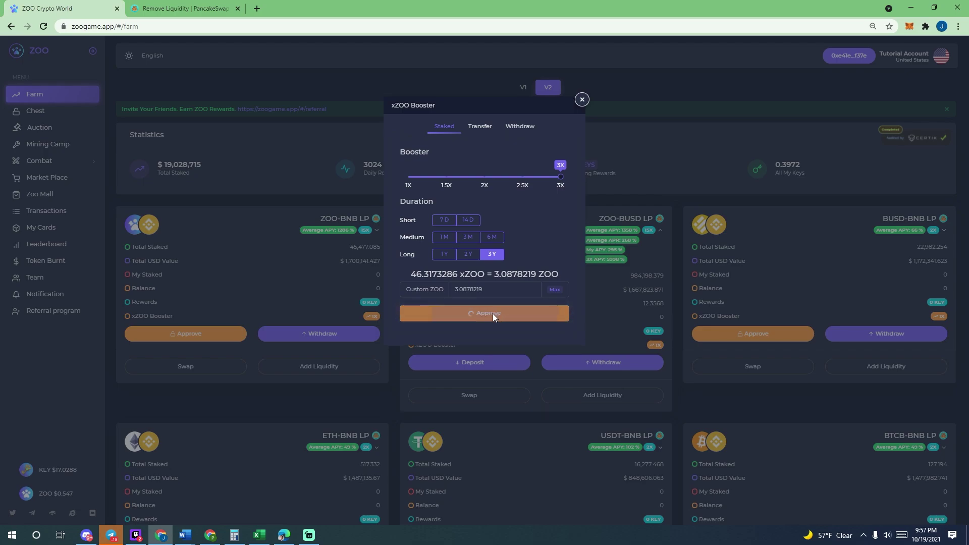
scroll(881, 227, "down", 2)
left_click(924, 290)
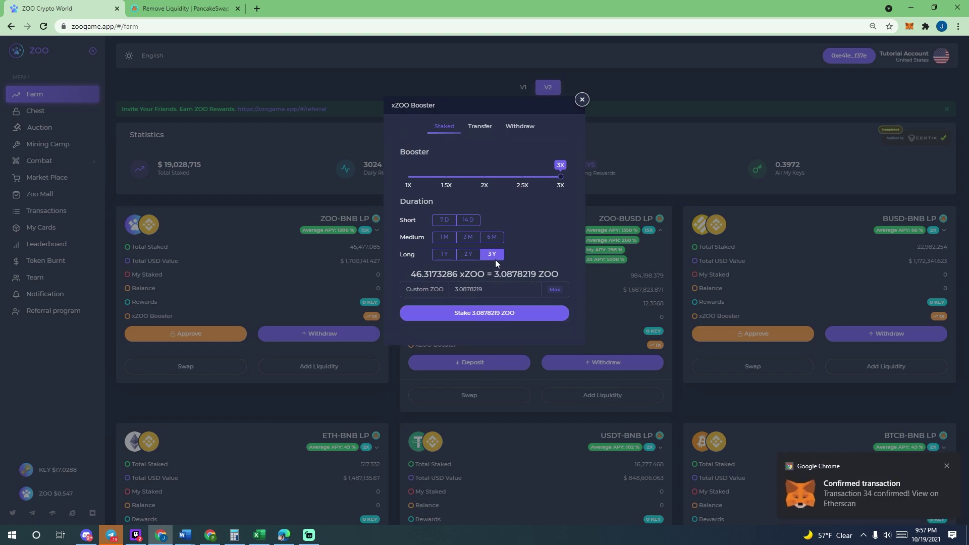
Stake 3.0878219 ZOO in the ZOO-BUSD pool's booster and confirm the staking transaction in the wallet
left_click(487, 311)
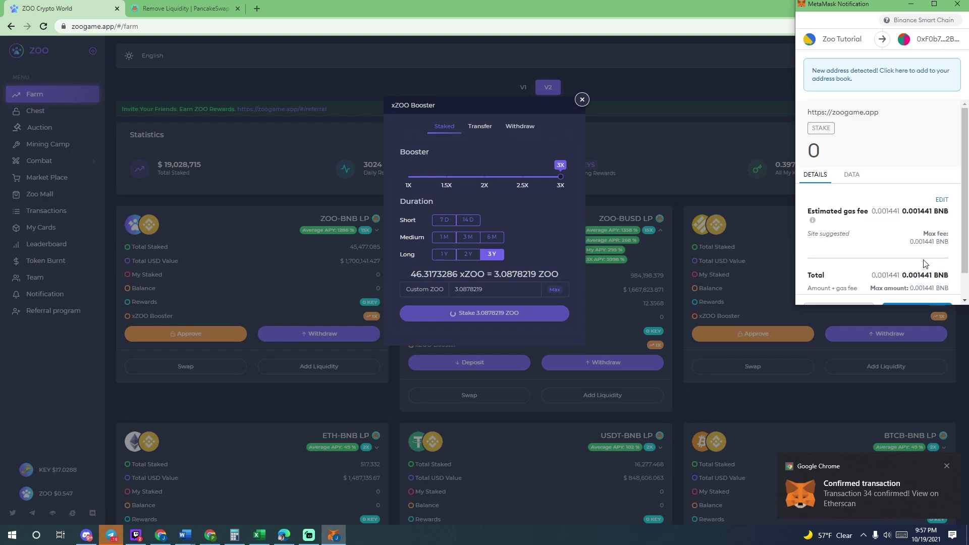
scroll(924, 264, "down", 2)
left_click(923, 285)
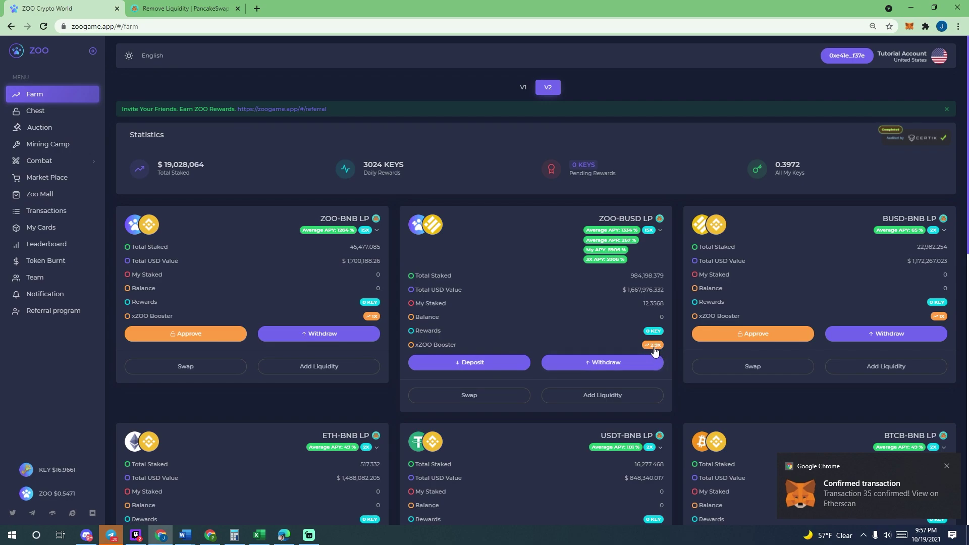
Examine the V2 ZOO-BUSD pool's My APY and 3X APY rates
double_click(609, 251)
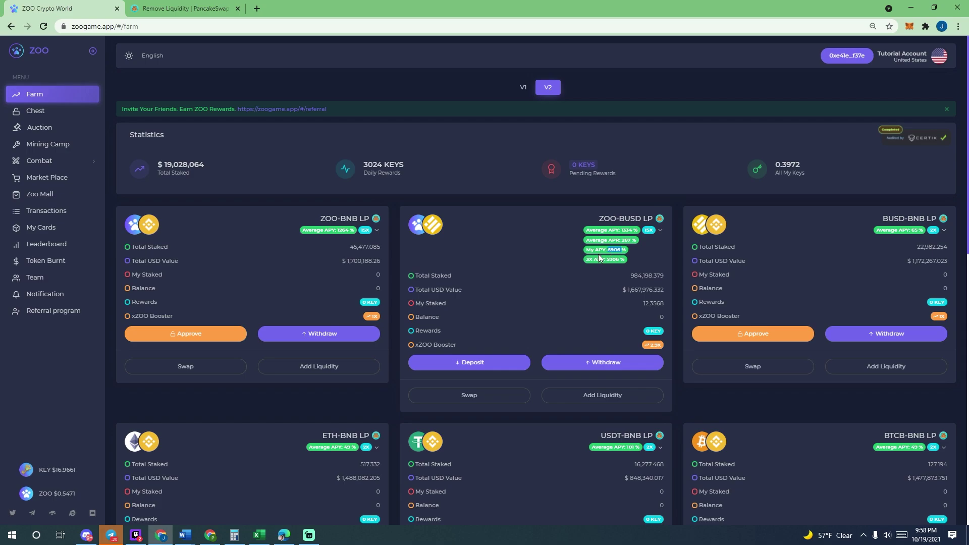
scroll(619, 250, "down", 1)
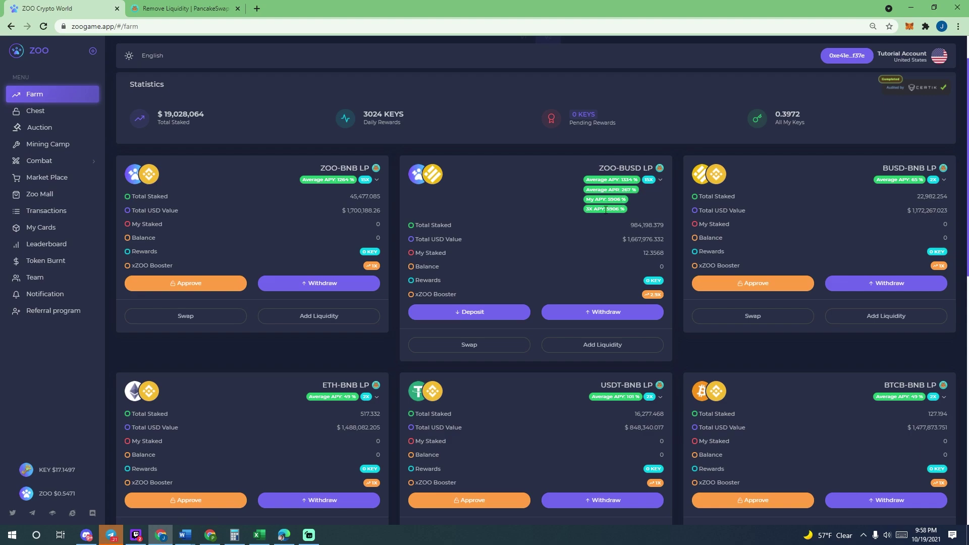
left_click_drag(606, 209, 624, 208)
scroll(621, 221, "down", 1)
scroll(590, 290, "up", 2)
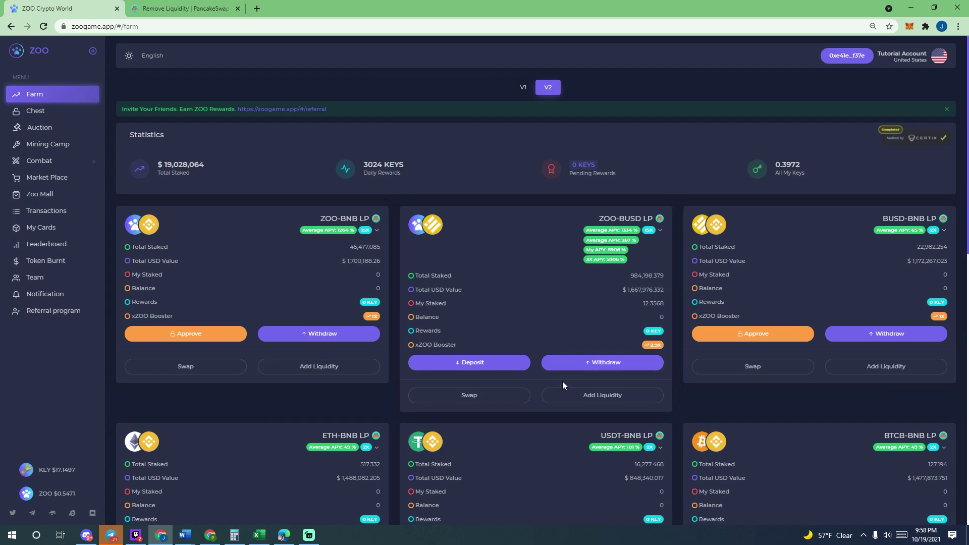
Examine the ZOO-BUSD booster's Long xZOO transfer amount and the available destination pools, then close the booster without transferring
left_click(646, 345)
left_click(480, 127)
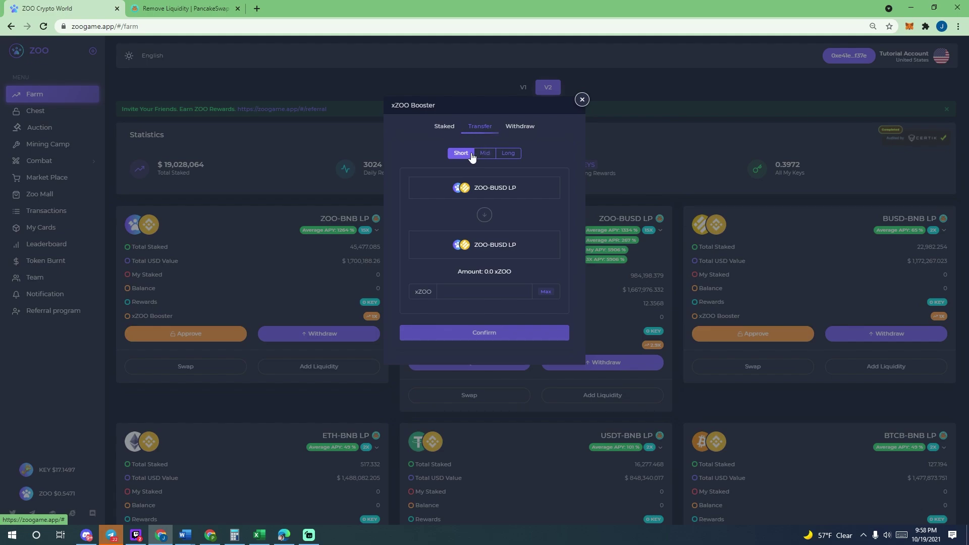
left_click(510, 159)
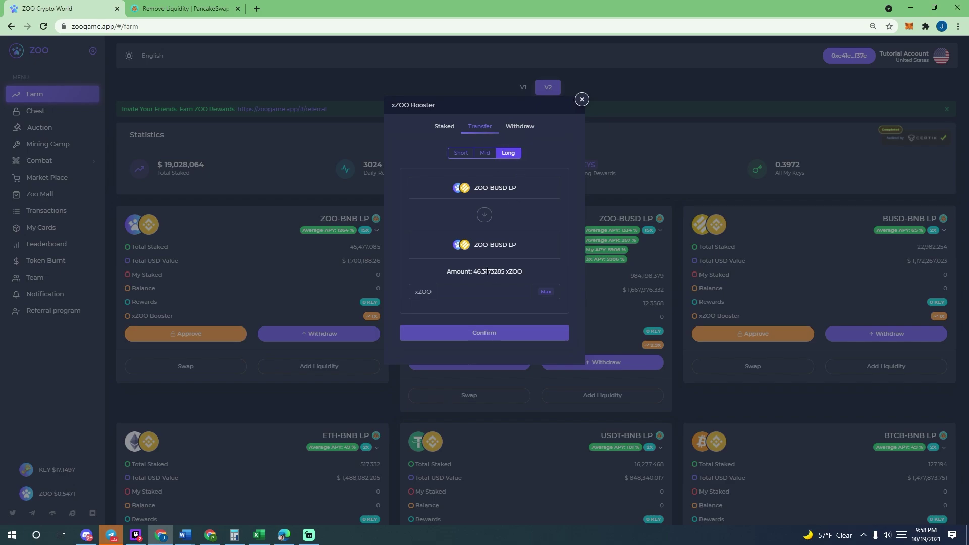
left_click_drag(477, 272, 495, 272)
left_click(495, 252)
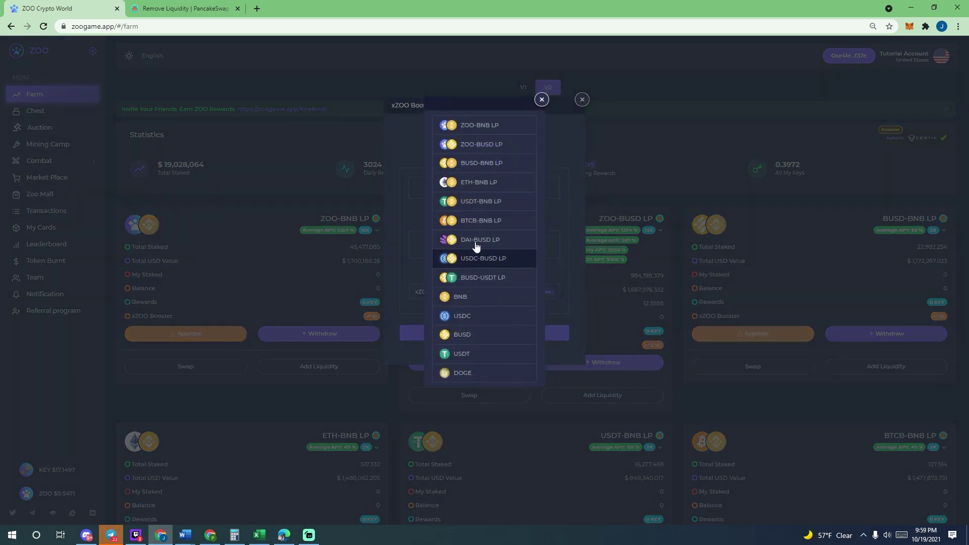
left_click(562, 171)
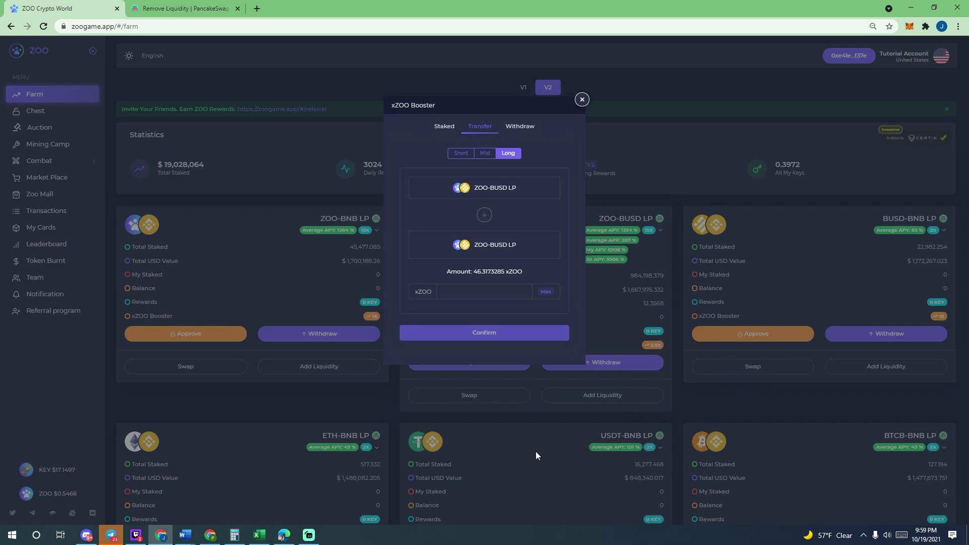
left_click(581, 101)
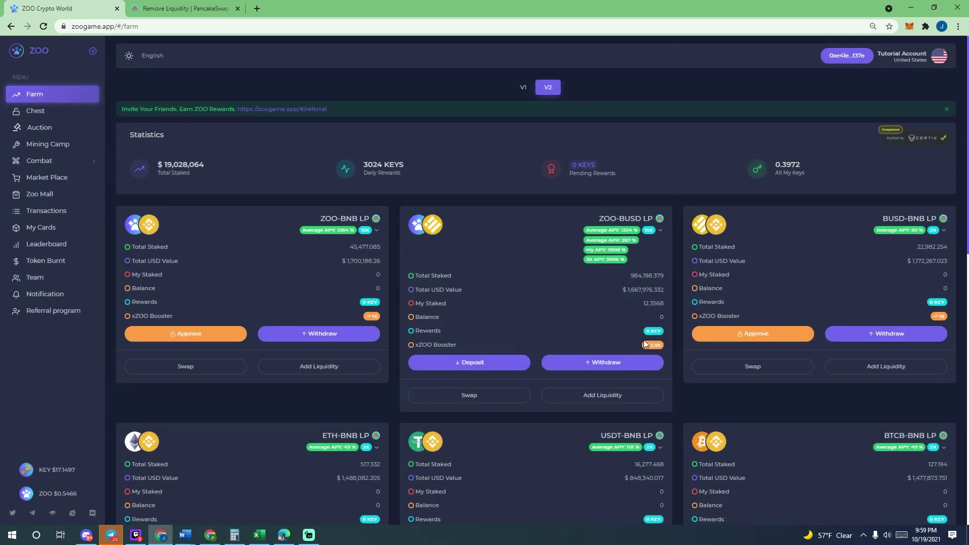